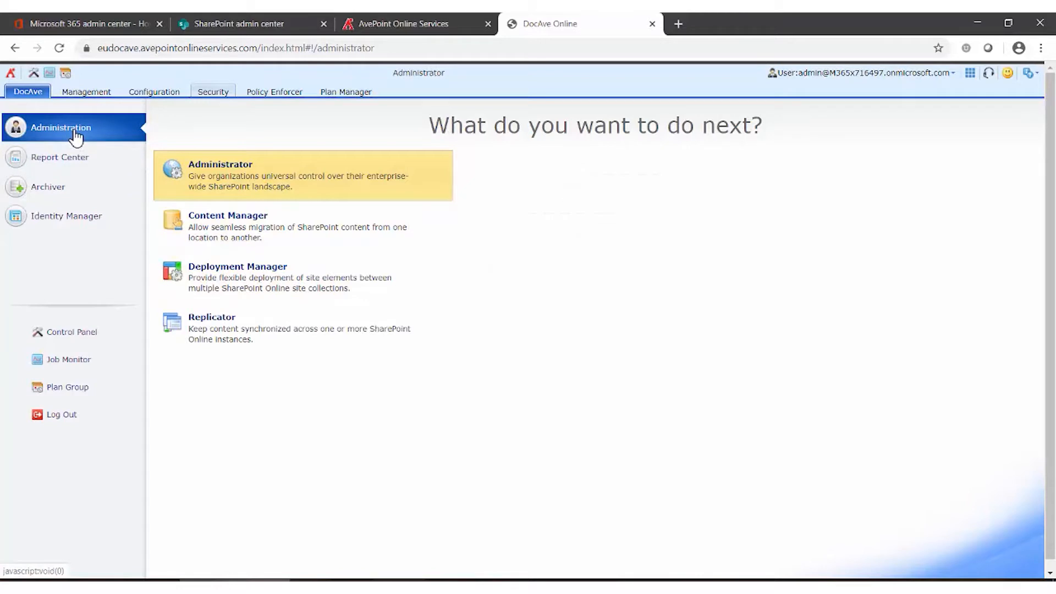
click(228, 173)
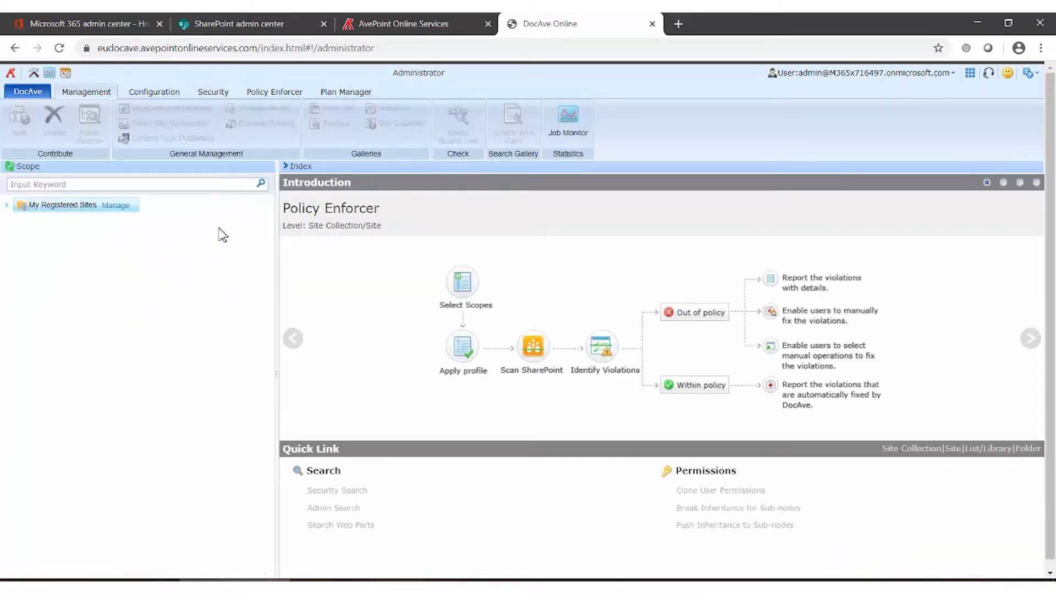
click(49, 207)
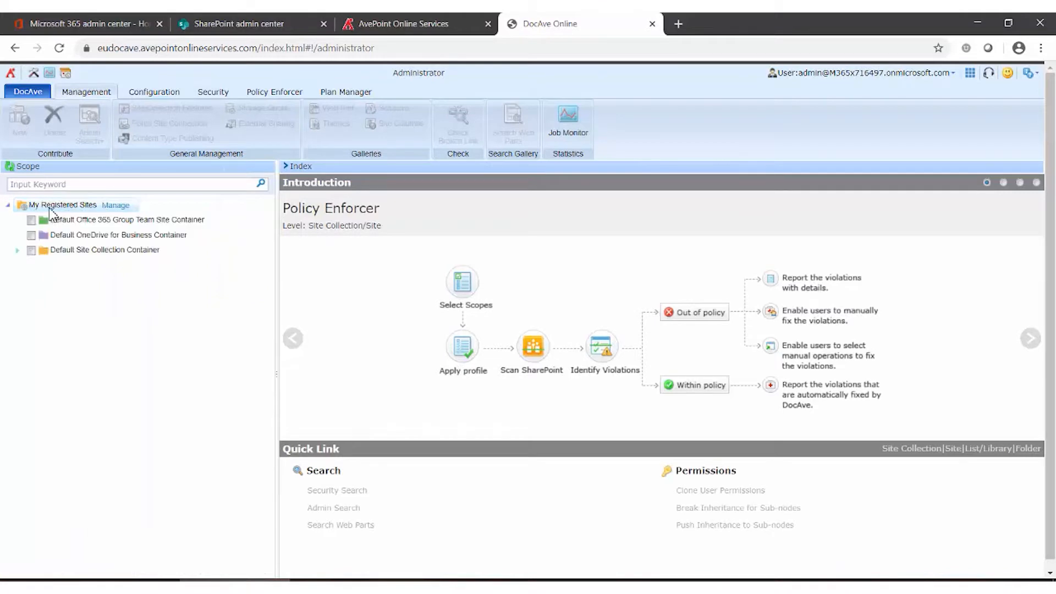
click(66, 249)
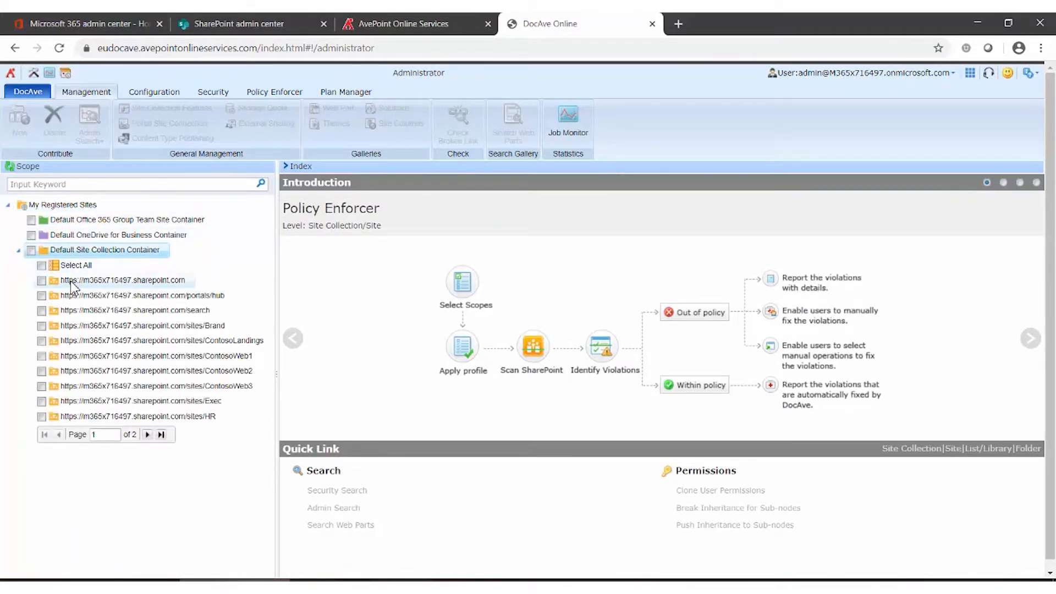
click(42, 281)
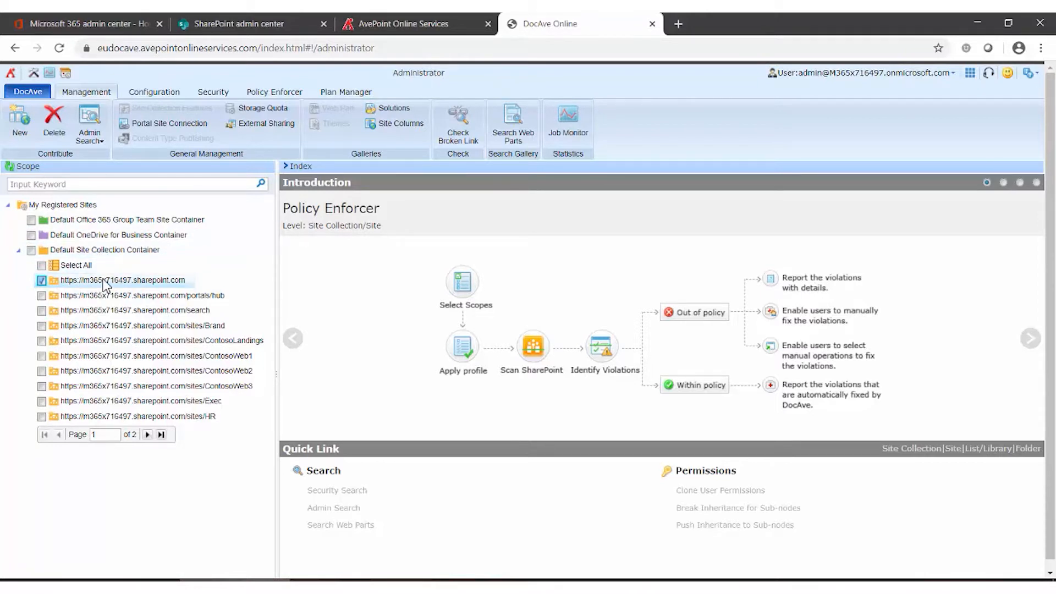
- Create a Content Reviewer permission level with Add, Edit, View, Approve and Open Items, View Versions, View Pages and Open permissions
click(215, 94)
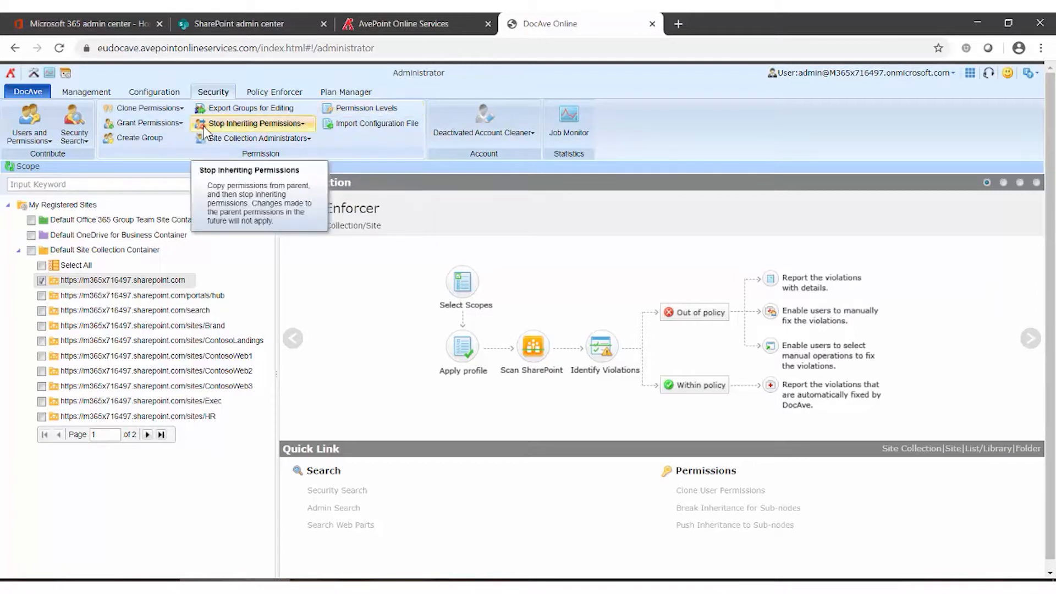
click(385, 114)
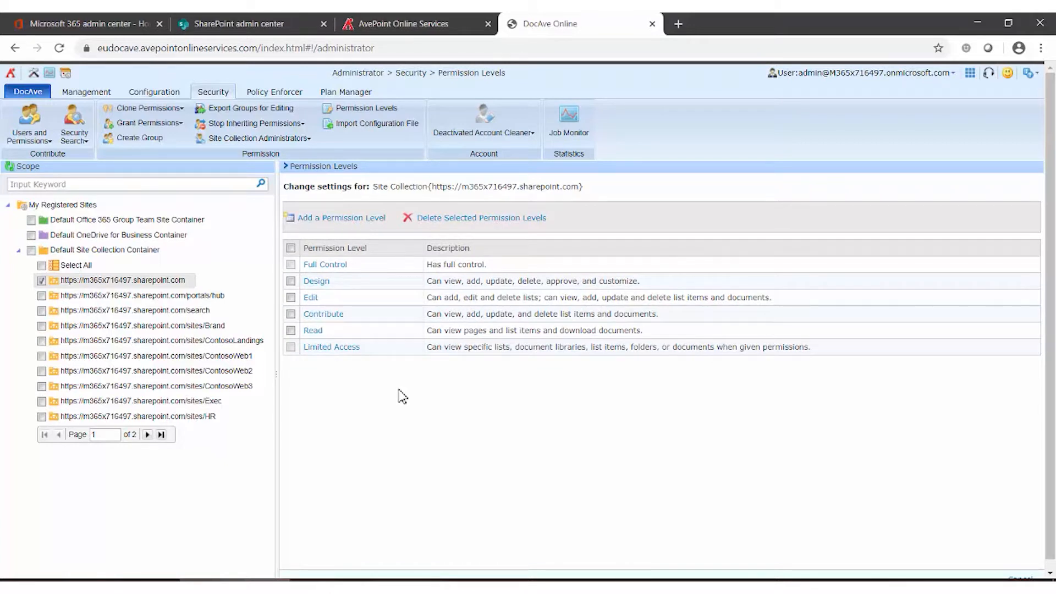
click(358, 220)
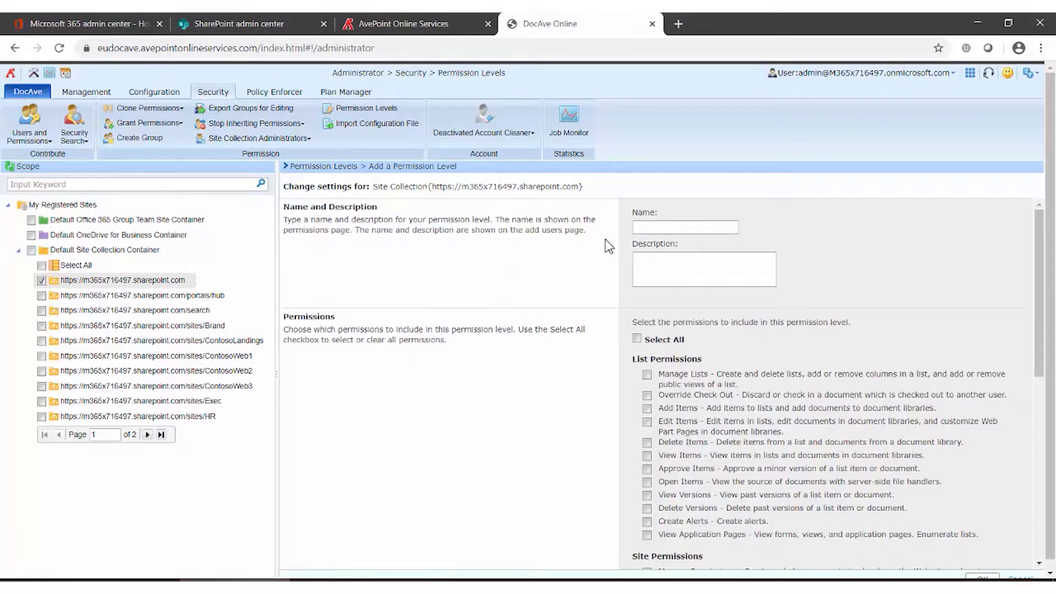
click(679, 227)
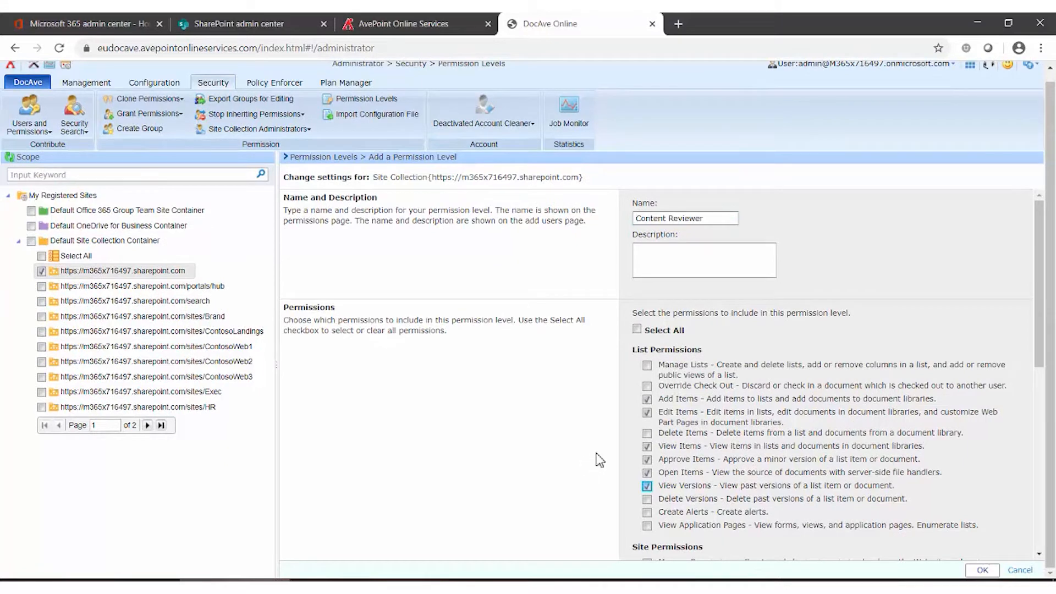
scroll(600, 460, down, 5)
scroll(600, 460, down, 3)
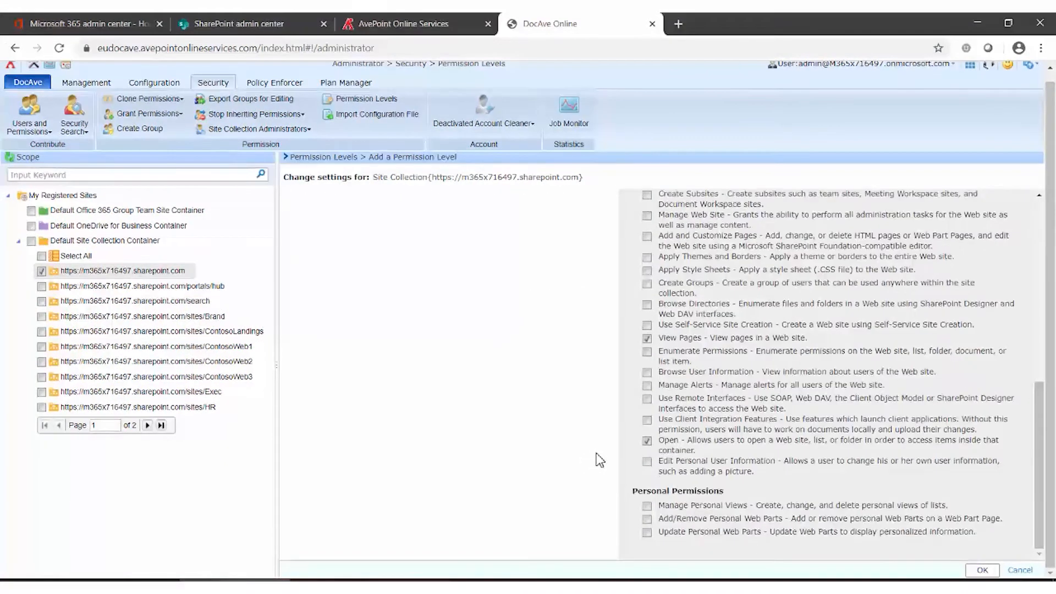
click(983, 571)
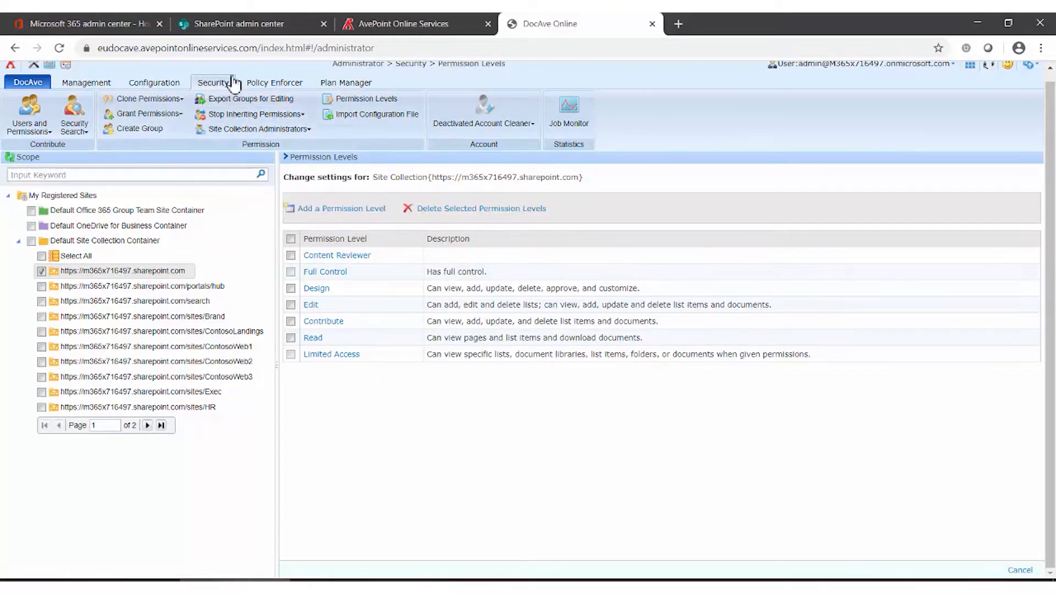
- Start a new group named Content Reviewer for the site collection and assign MOD Administrator as its owner
click(154, 136)
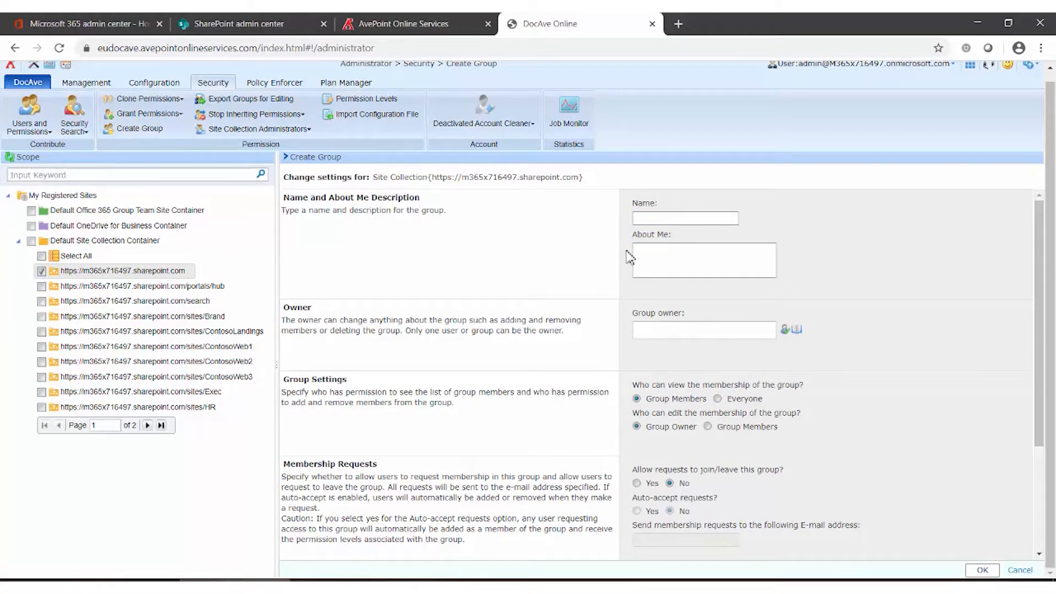
click(670, 220)
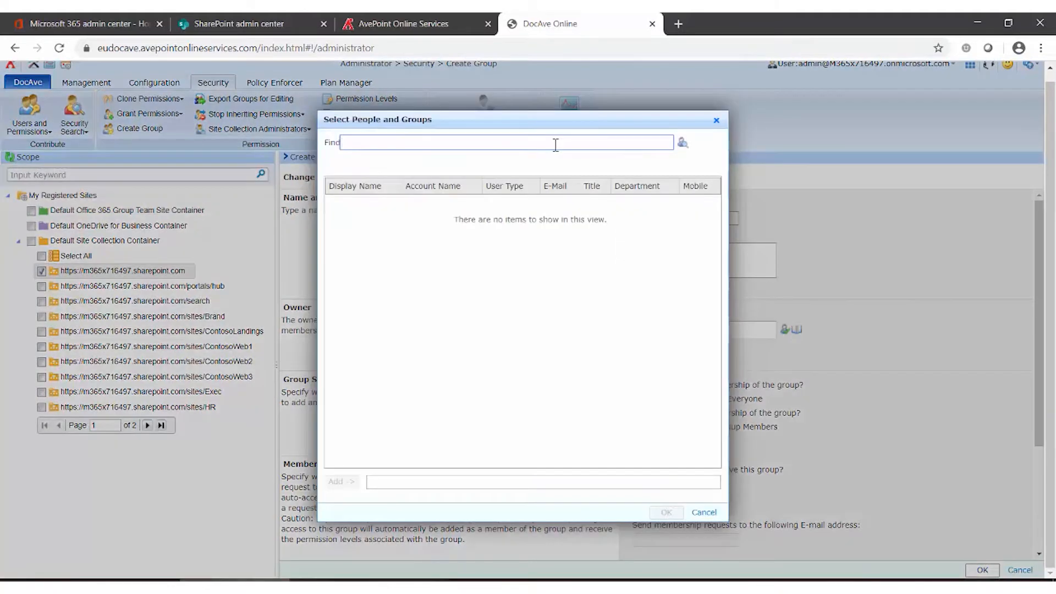
click(556, 145)
text(administrator)
key(Return)
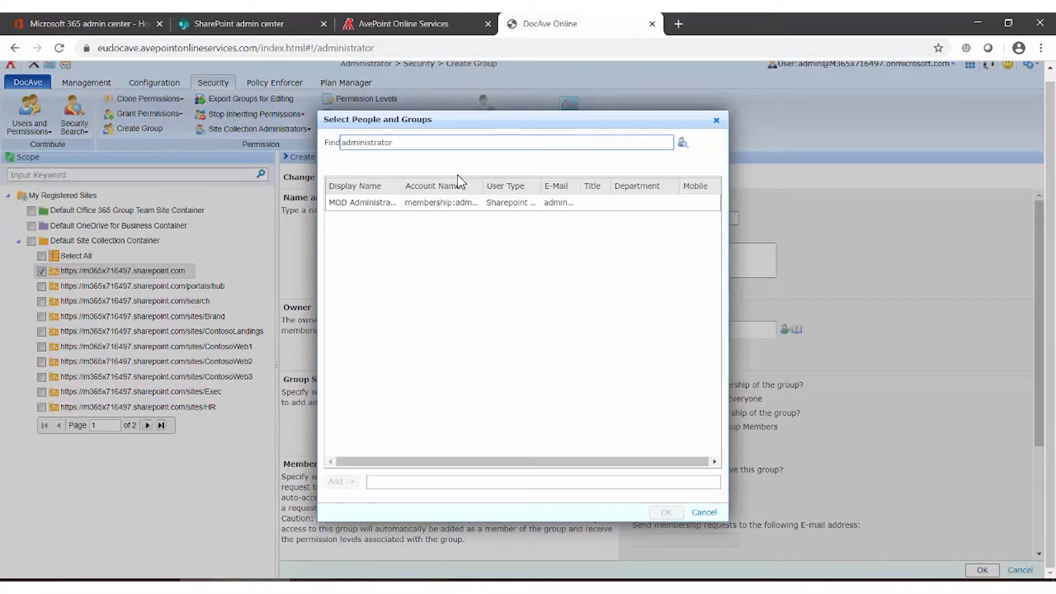
click(421, 204)
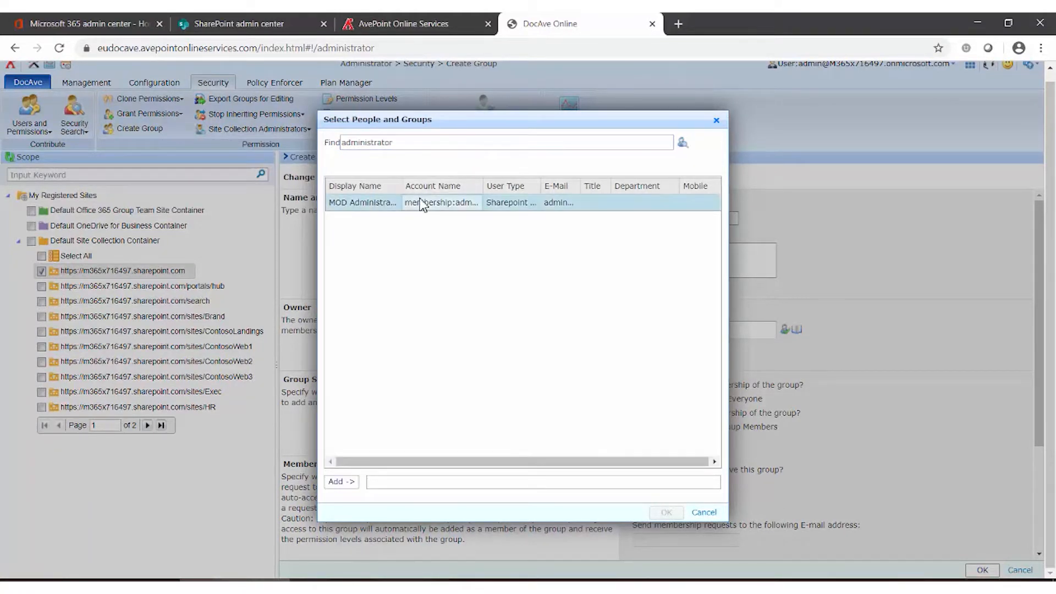
click(334, 482)
click(666, 513)
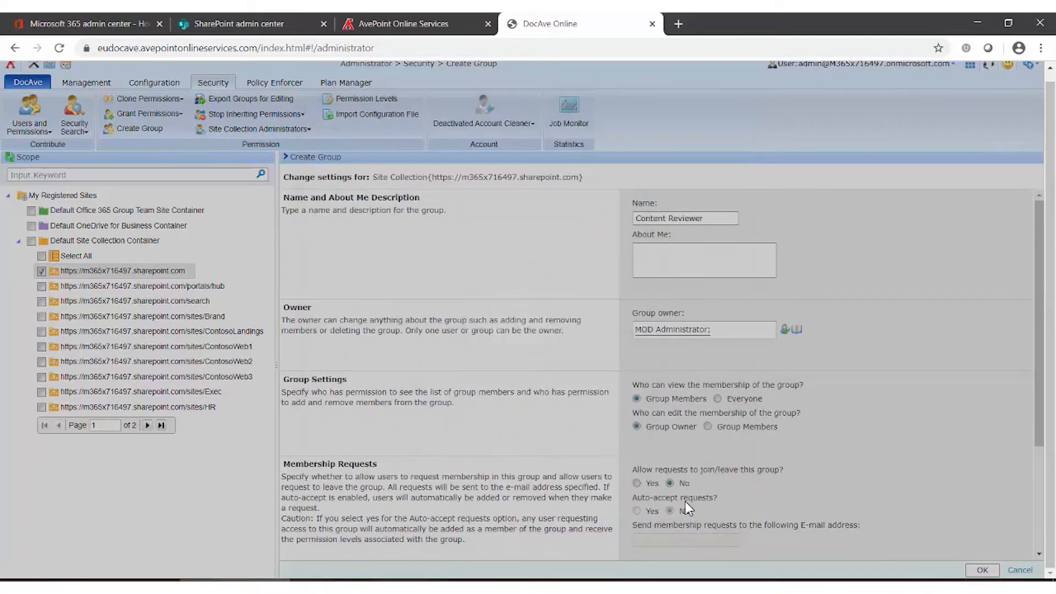
- Try allowing join/leave requests with auto-accept for the group, and set both options back to No
scroll(877, 365, up, 1)
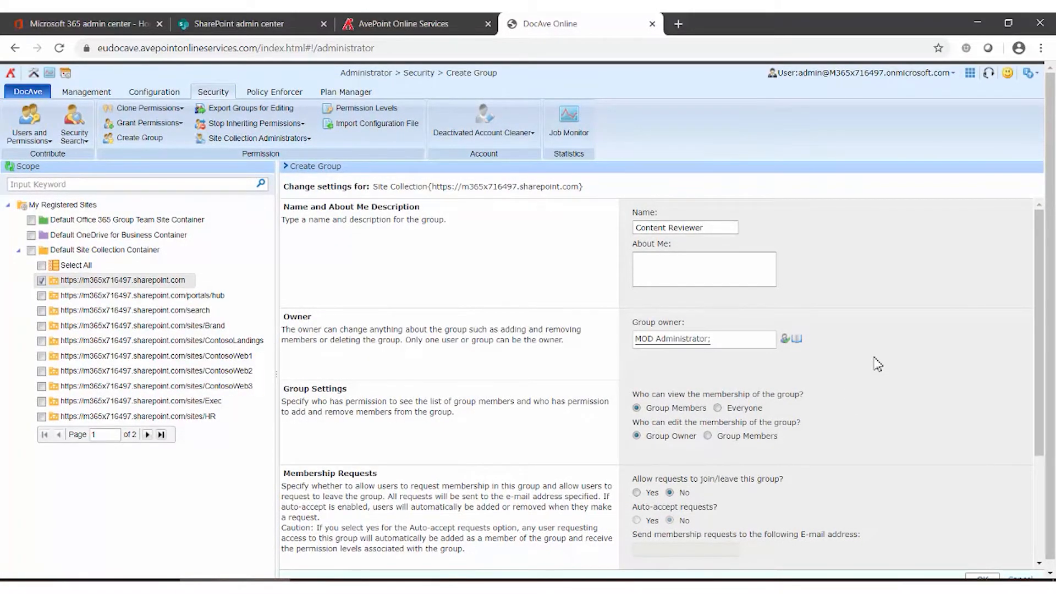
scroll(877, 364, down, 3)
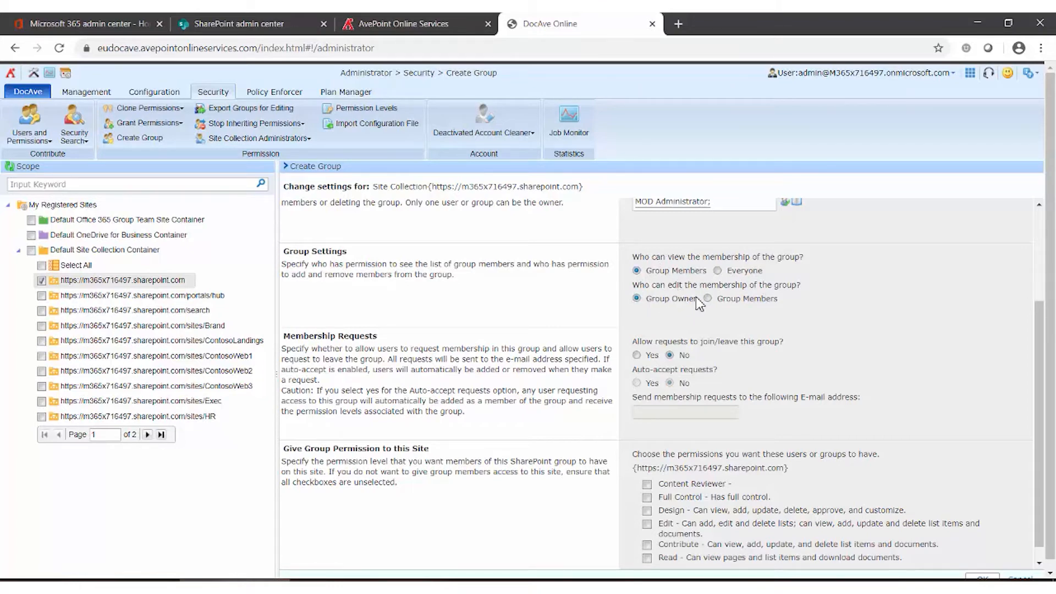
scroll(892, 319, down, 1)
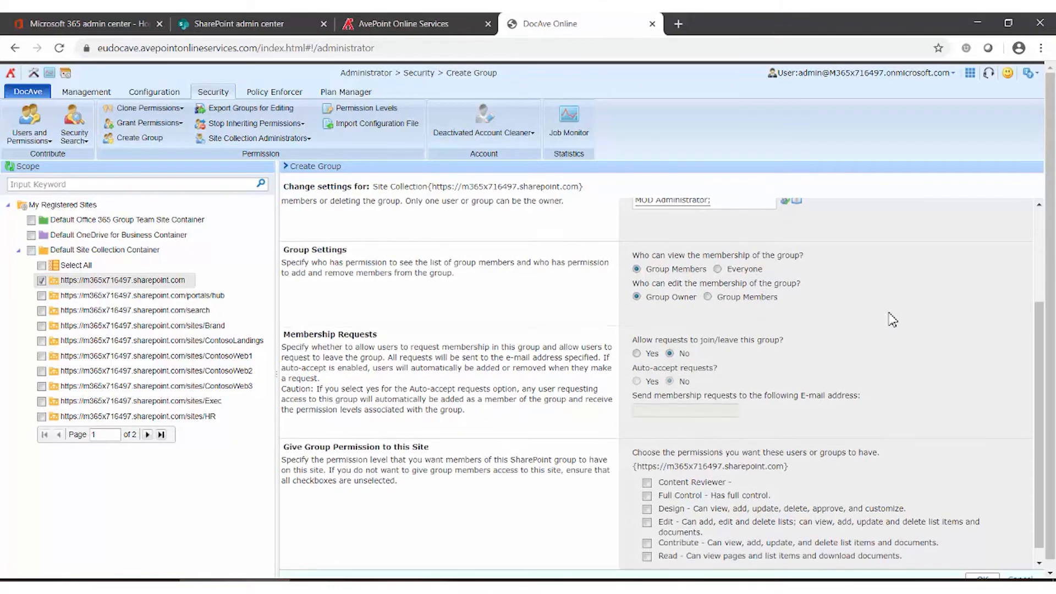
scroll(893, 319, down, 2)
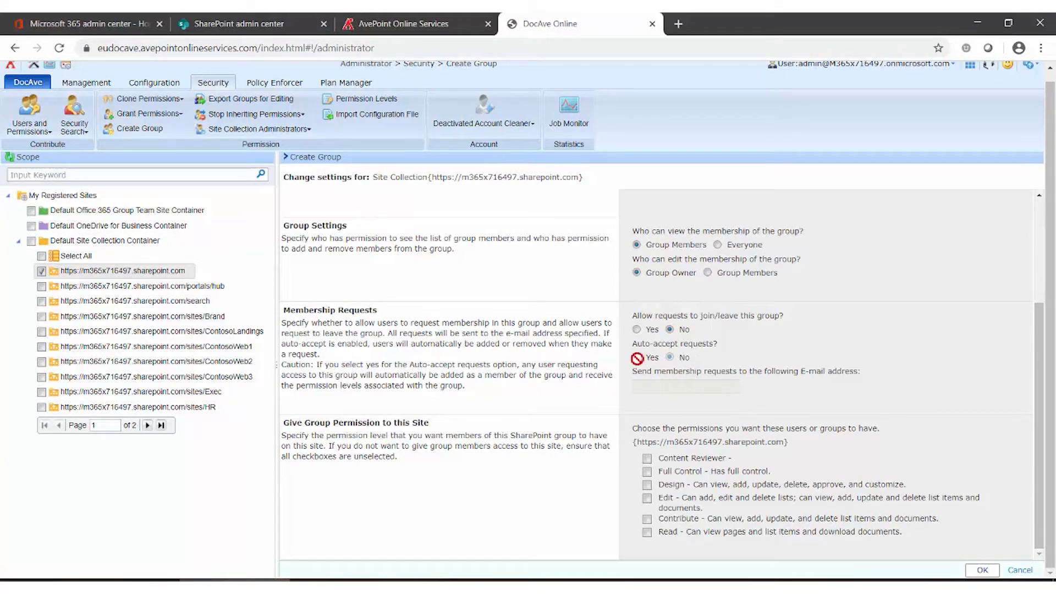
click(637, 329)
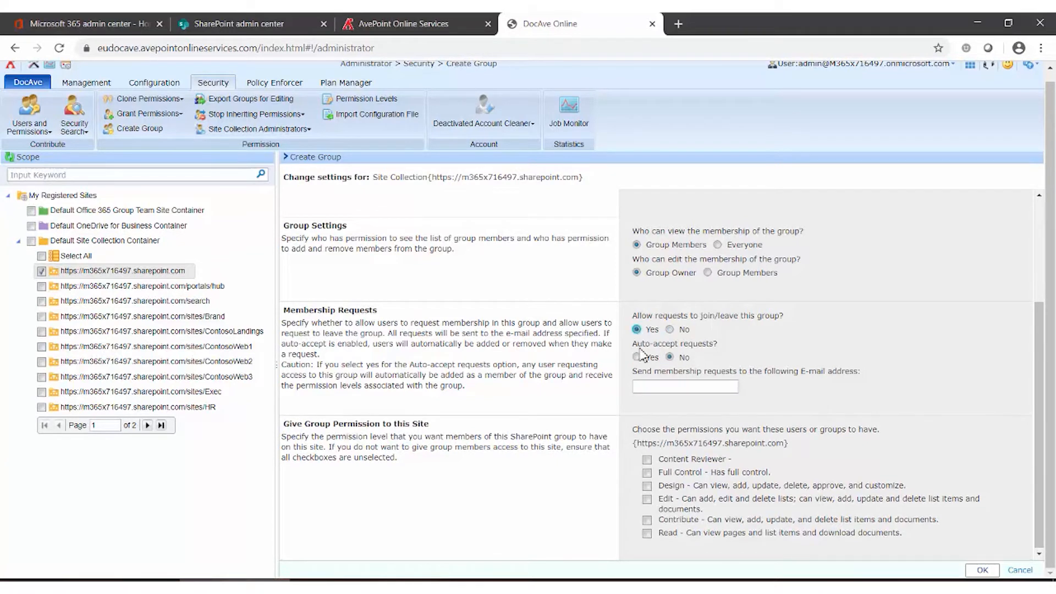
click(637, 357)
click(674, 386)
click(670, 330)
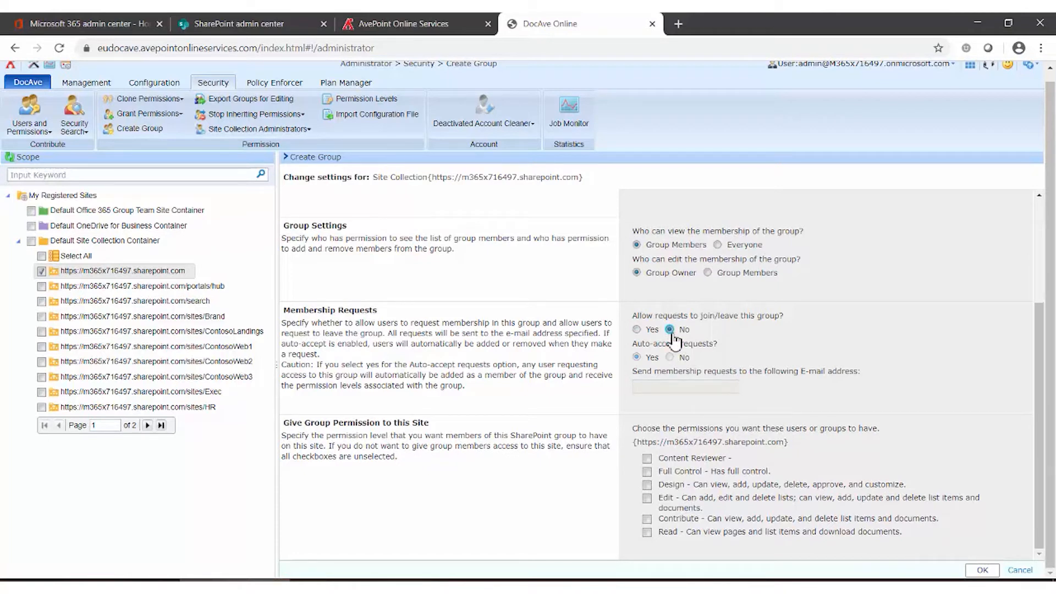
click(637, 330)
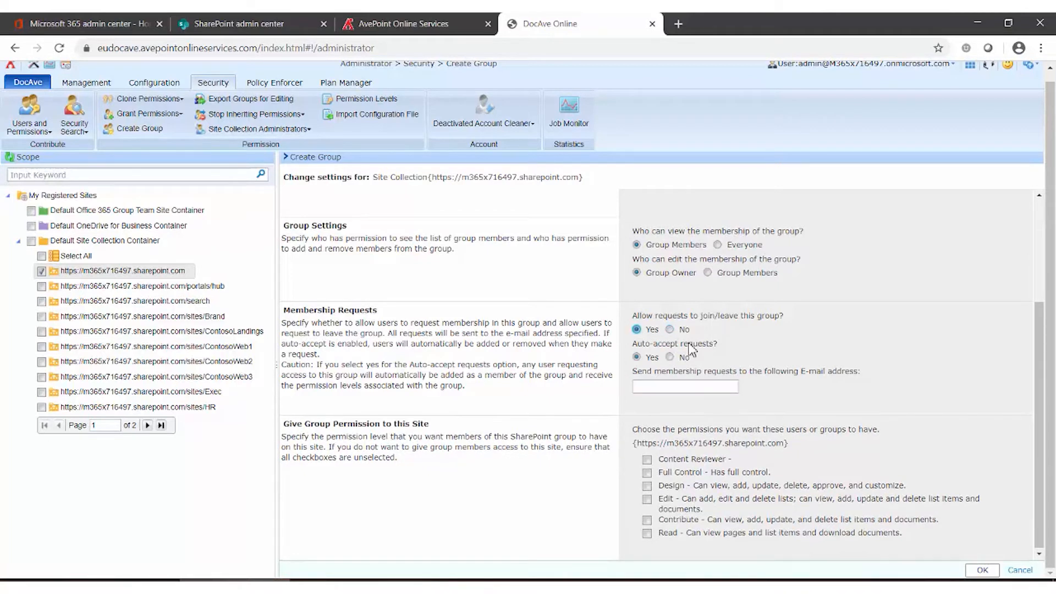
click(669, 357)
click(670, 330)
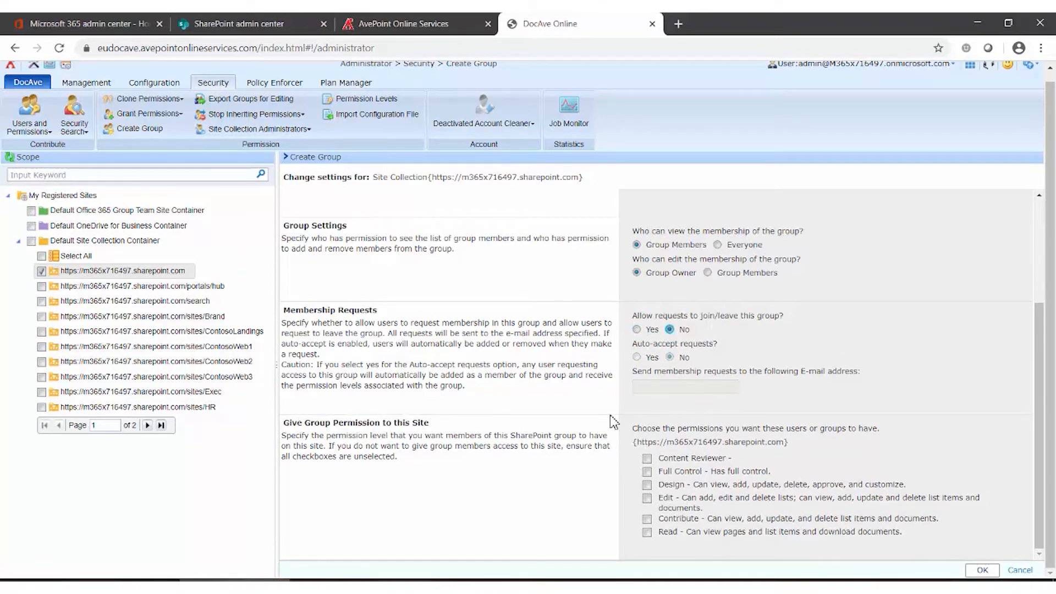
- Give the group the Content Reviewer permission on the site and create the group
click(647, 461)
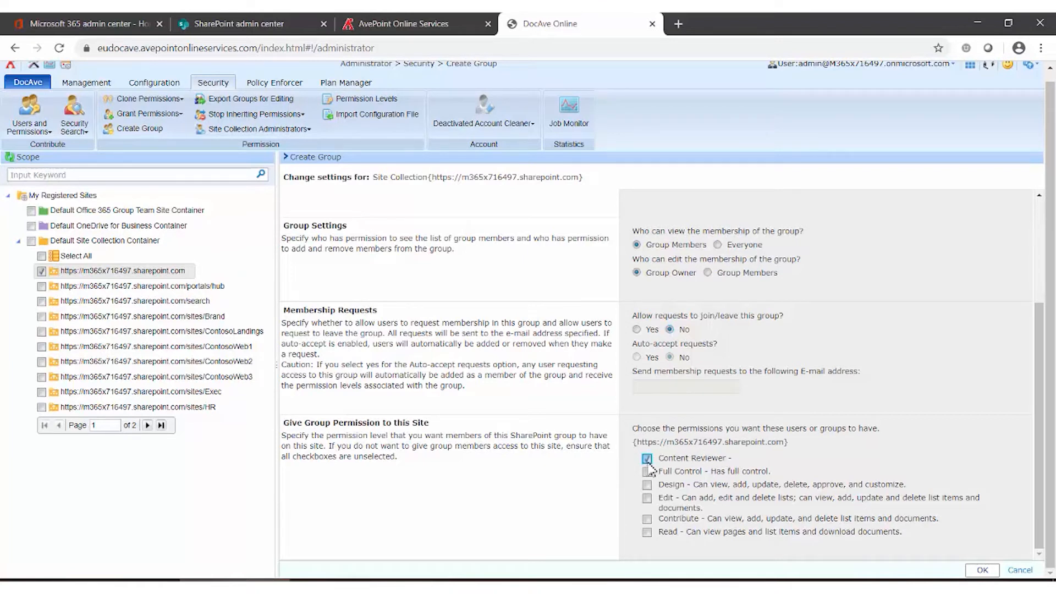
click(982, 570)
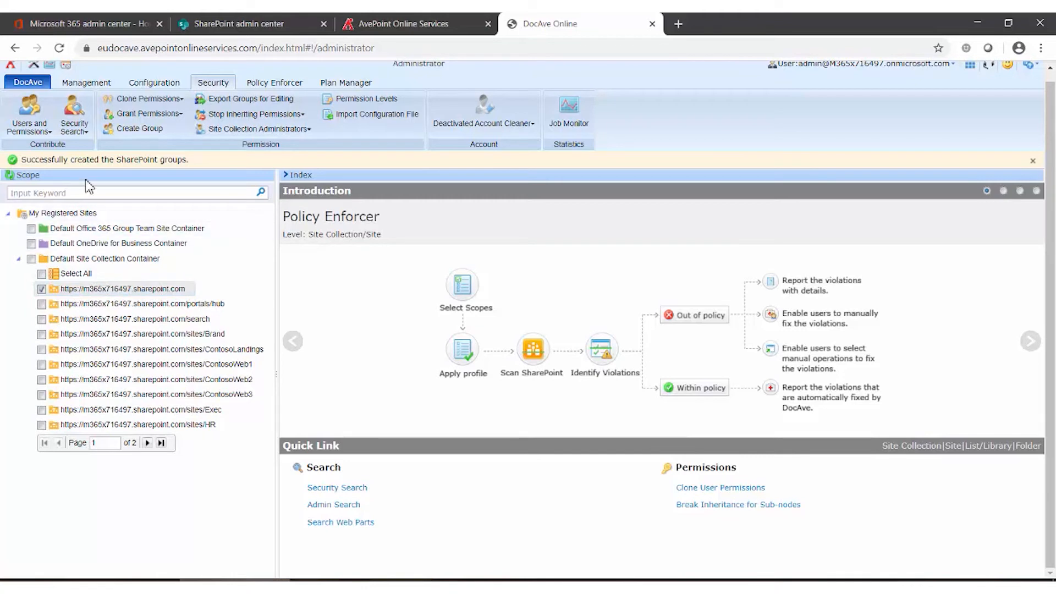
- Add a user to the Content Reviewer group in People and Groups, checking the entered user name before submitting
click(48, 132)
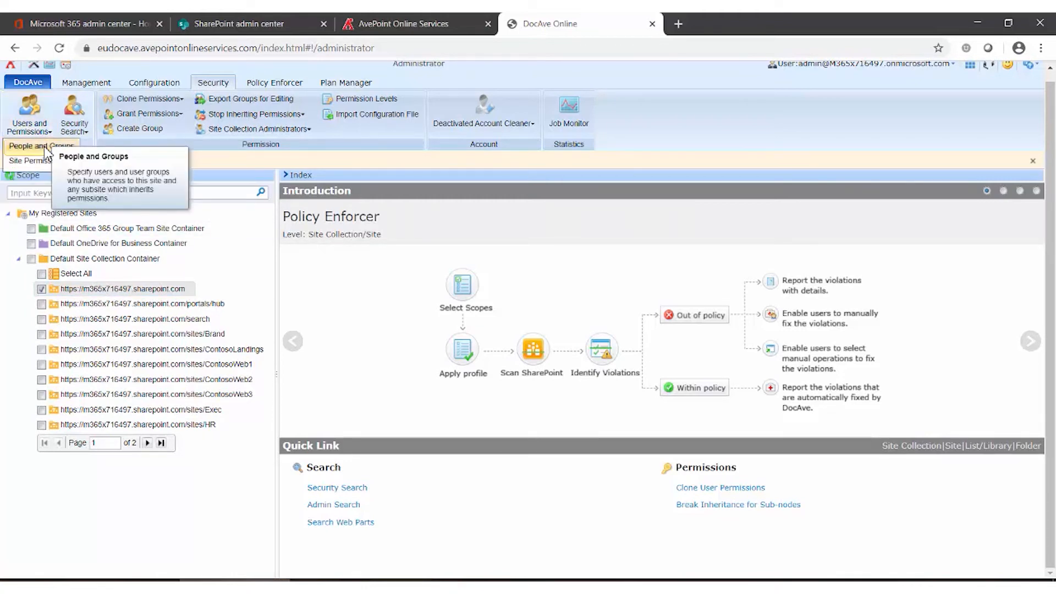
click(44, 147)
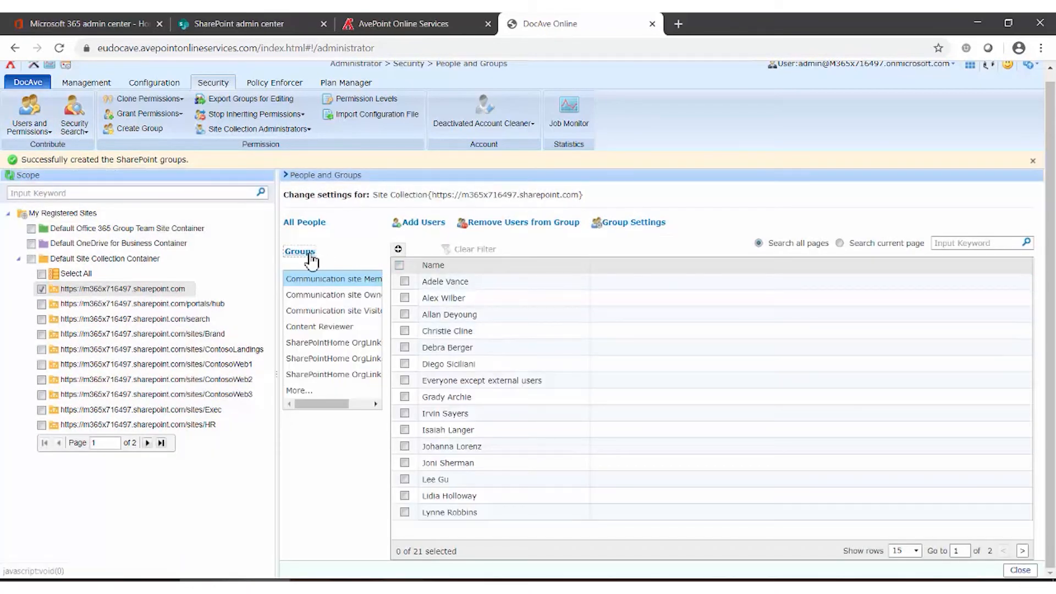
click(322, 330)
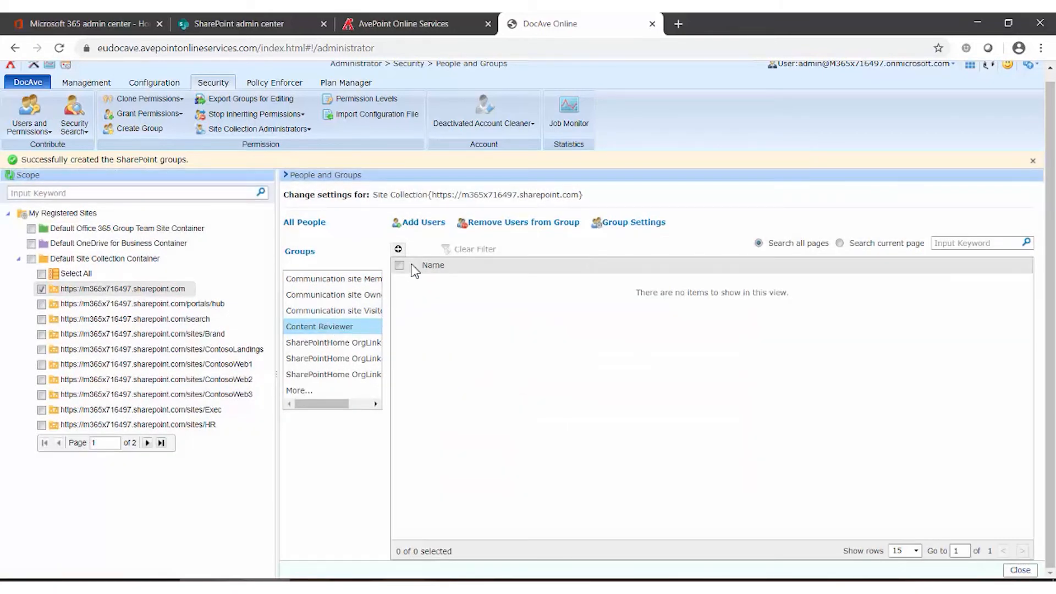
click(427, 225)
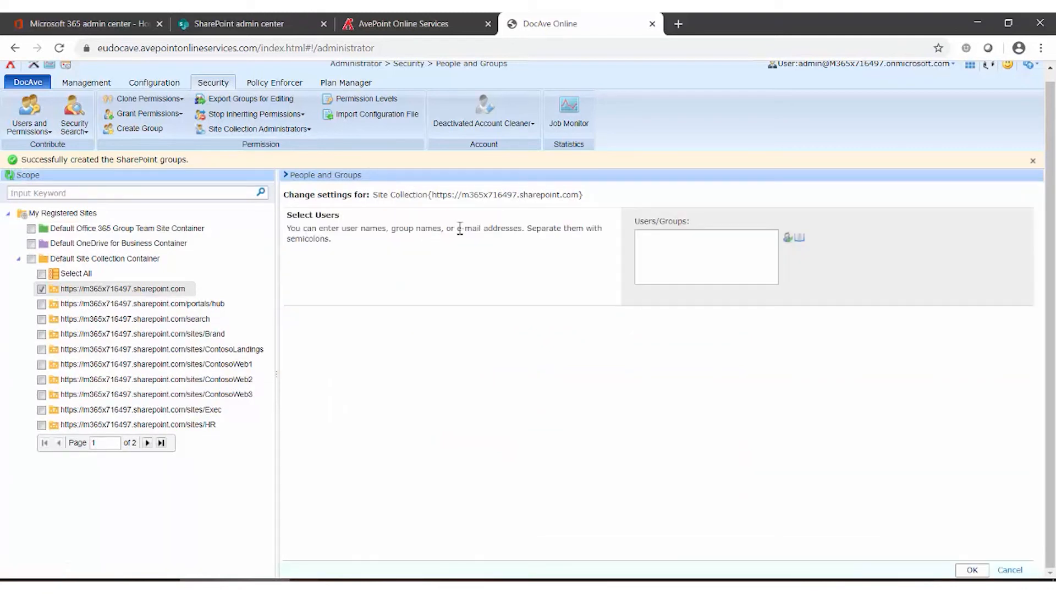
click(742, 260)
text(adelev)
click(789, 238)
click(971, 570)
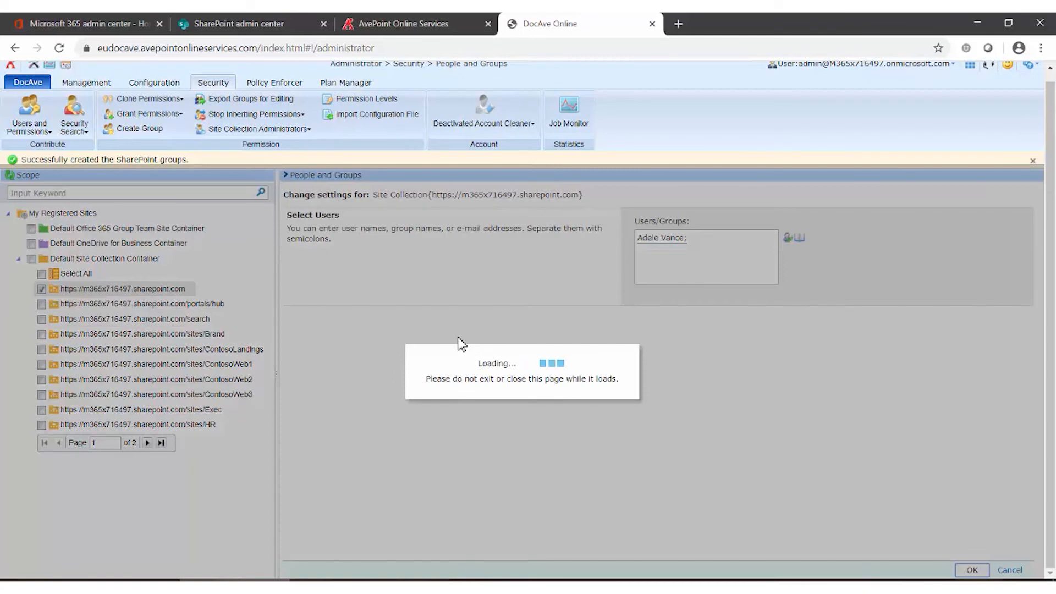